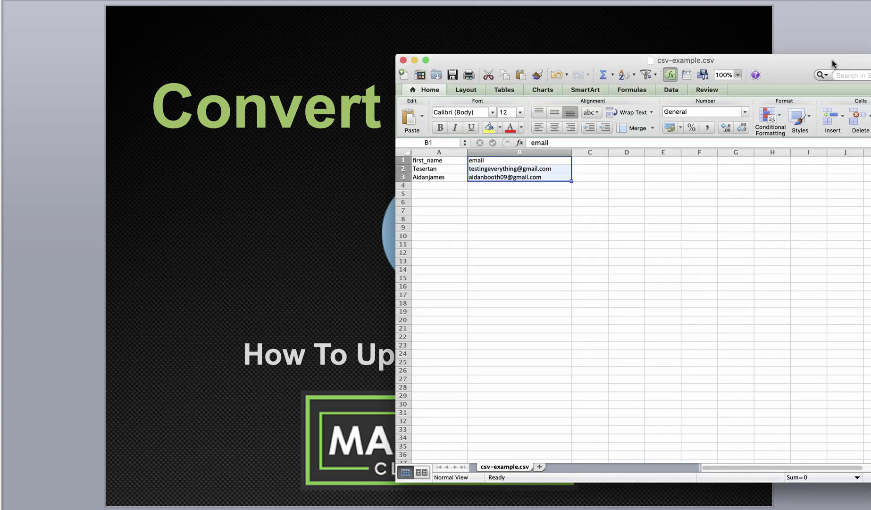
Drag the Excel window left so the whole CSV sheet is visible.
{"action": "left_click_drag", "start_coordinate": [831, 60], "coordinate": [628, 41]}
{"action": "left_click", "coordinate": [603, 198]}
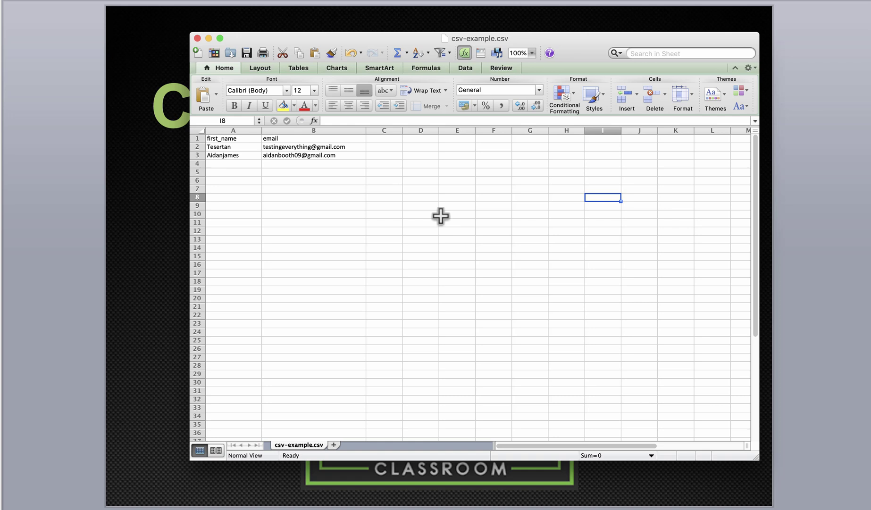
{"action": "left_click", "coordinate": [253, 140]}
Highlight the first_name and email column data and the empty columns beside them.
{"action": "left_click_drag", "start_coordinate": [231, 138], "coordinate": [231, 156]}
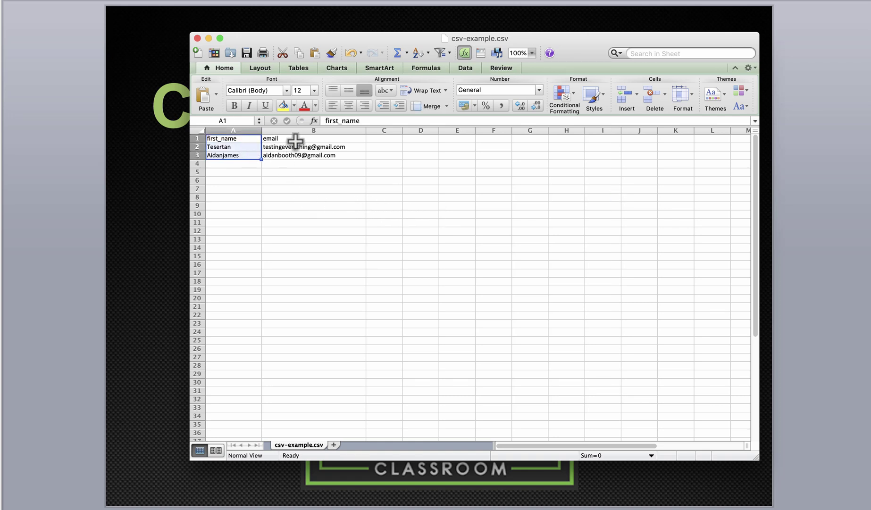
{"action": "left_click_drag", "start_coordinate": [292, 138], "coordinate": [298, 153]}
{"action": "left_click", "coordinate": [293, 181]}
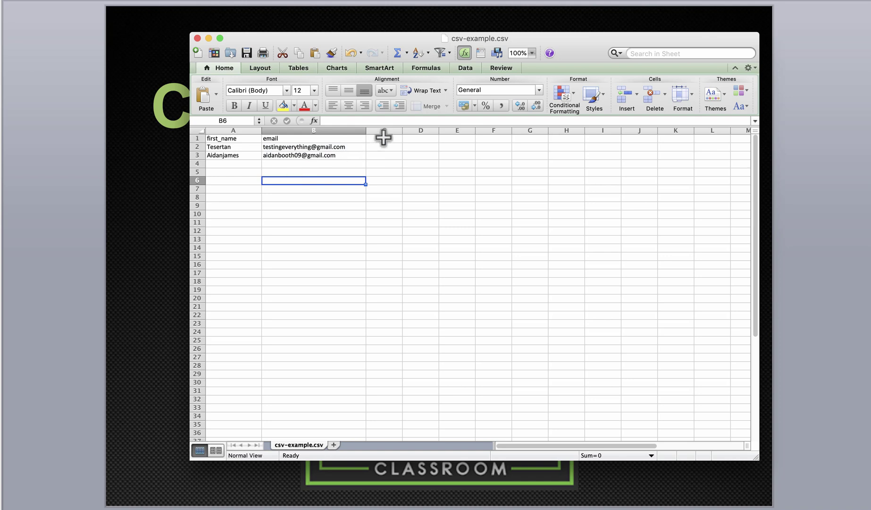
{"action": "mouse_move", "coordinate": [385, 138]}
{"action": "left_mouse_down"}
{"action": "mouse_move", "coordinate": [385, 157]}
{"action": "mouse_move", "coordinate": [422, 163]}
{"action": "left_mouse_up"}
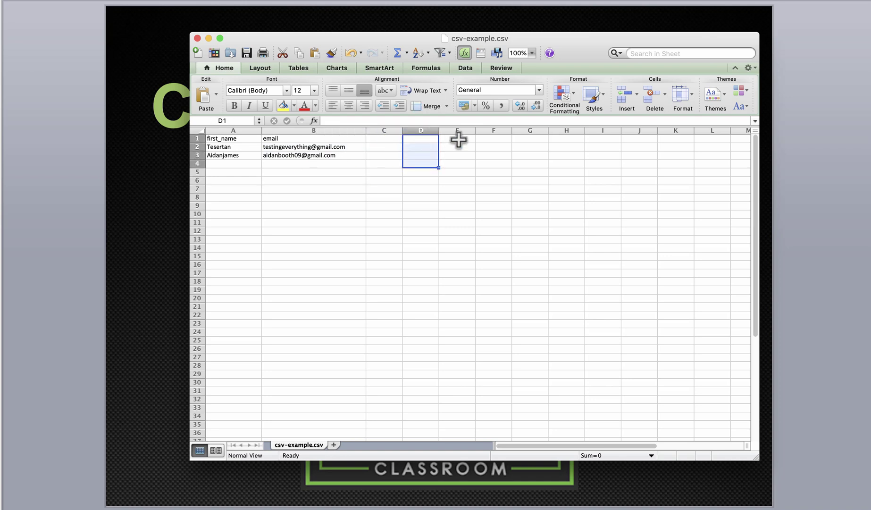
{"action": "left_click_drag", "start_coordinate": [457, 139], "coordinate": [463, 171]}
{"action": "left_click_drag", "start_coordinate": [303, 138], "coordinate": [305, 169]}
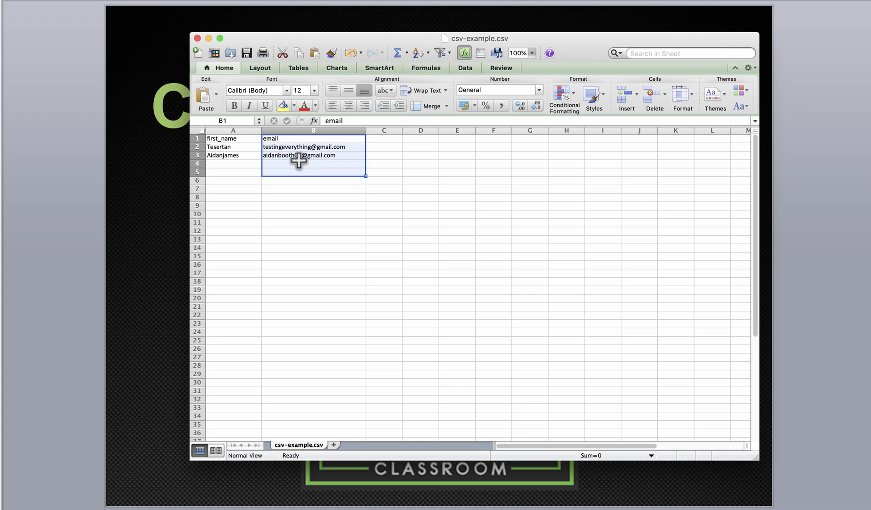
{"action": "left_click", "coordinate": [299, 164]}
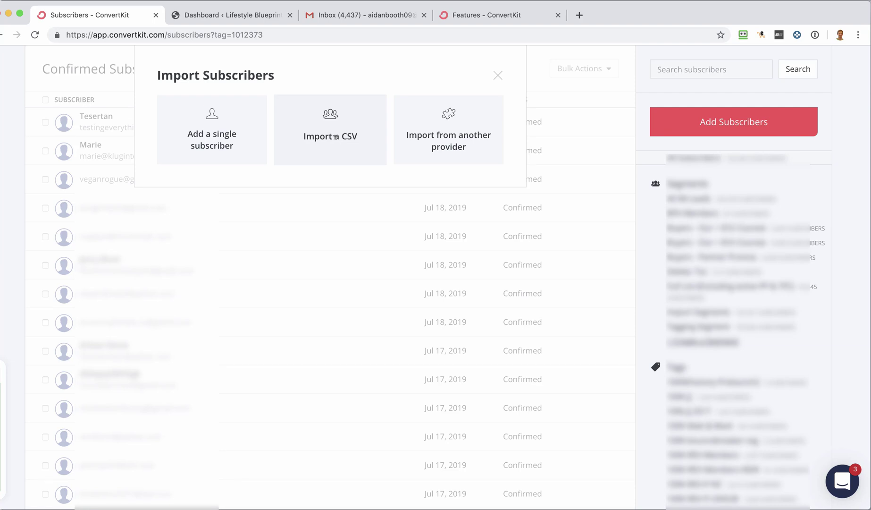
Choose CSV import and drop csv-example.csv into the upload area.
{"action": "left_click", "coordinate": [336, 136]}
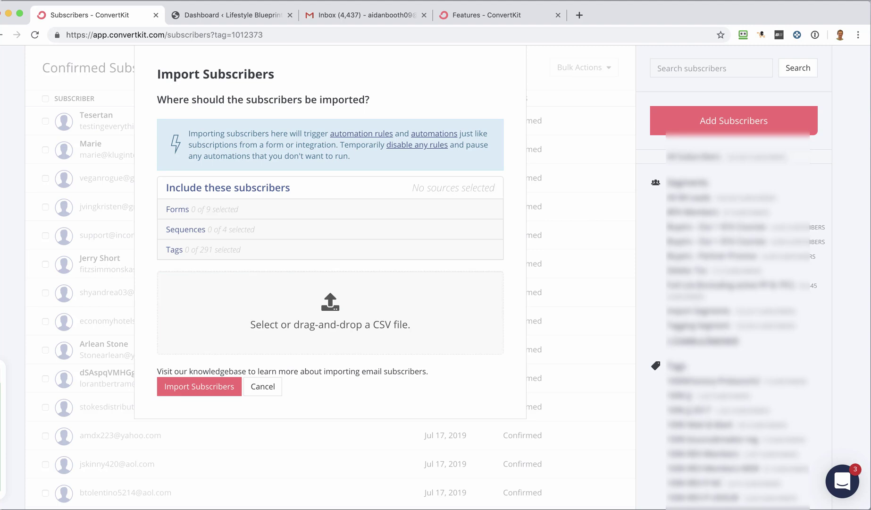
{"action": "left_click_drag", "start_coordinate": [833, 259], "coordinate": [425, 302]}
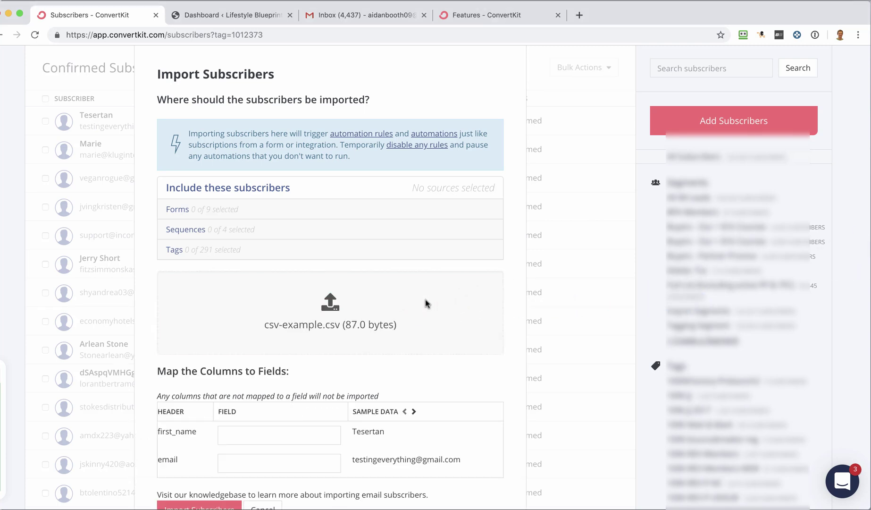
{"action": "scroll", "coordinate": [426, 303], "scroll_direction": "down", "scroll_amount": 3}
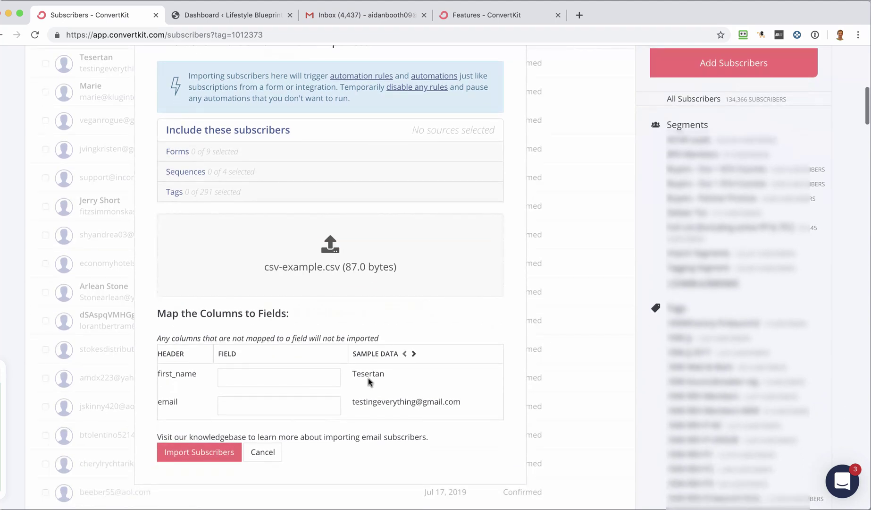
Map the first_name column to First name and the email column to Email.
{"action": "left_click", "coordinate": [238, 376]}
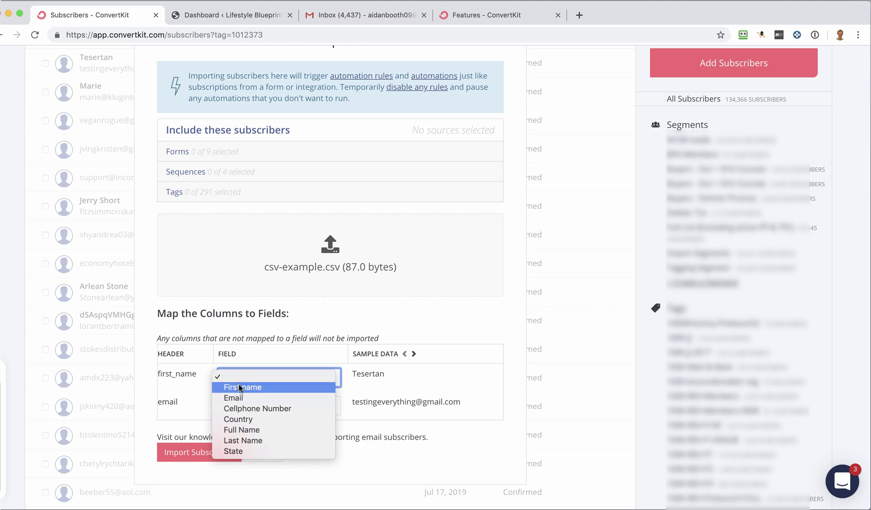
{"action": "left_click", "coordinate": [239, 387]}
{"action": "left_click", "coordinate": [255, 408]}
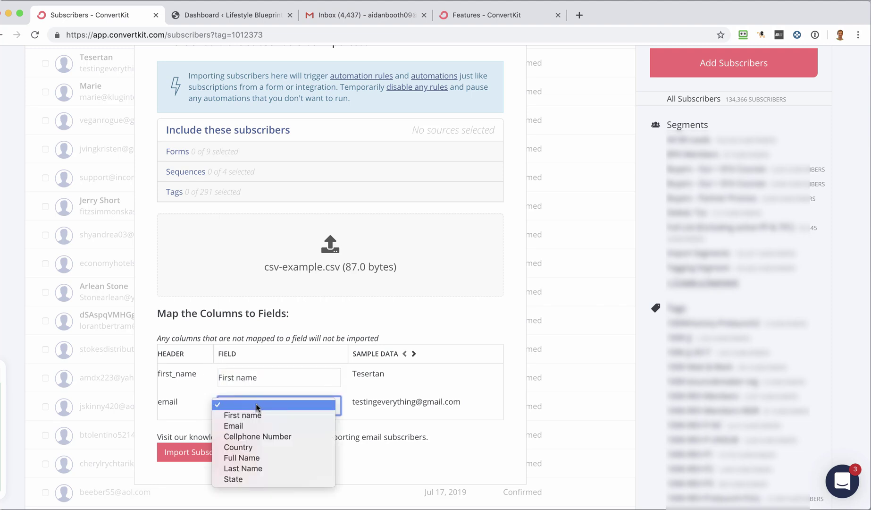
{"action": "left_click", "coordinate": [269, 424]}
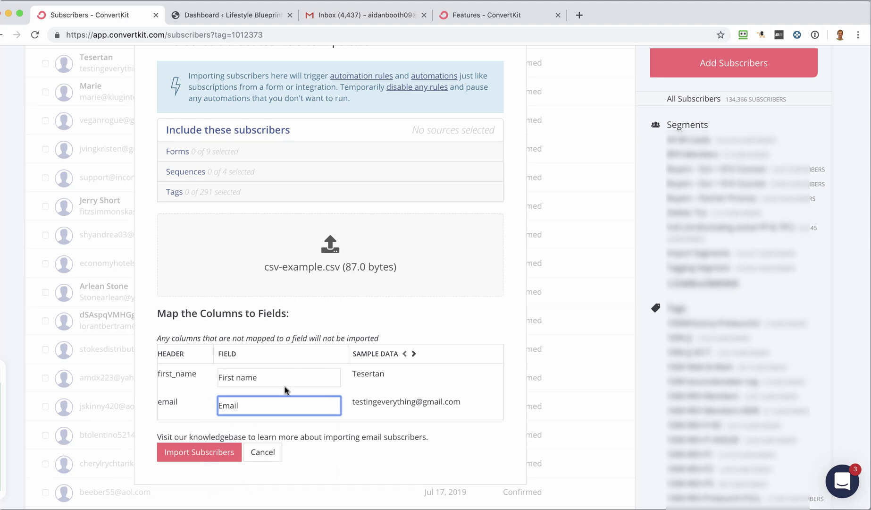
{"action": "left_click", "coordinate": [353, 389]}
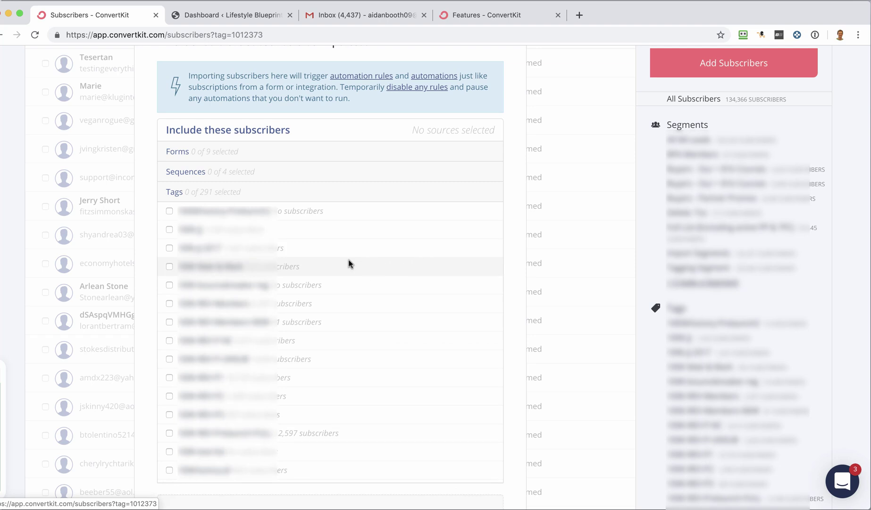
{"action": "scroll", "coordinate": [350, 263], "scroll_direction": "down", "scroll_amount": 3}
{"action": "scroll", "coordinate": [348, 261], "scroll_direction": "down", "scroll_amount": 3}
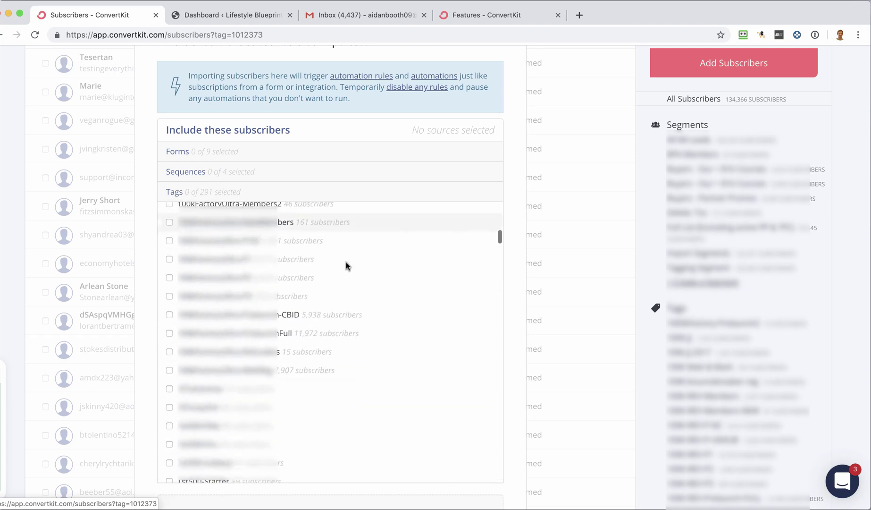
{"action": "scroll", "coordinate": [348, 261], "scroll_direction": "down", "scroll_amount": 3}
{"action": "scroll", "coordinate": [346, 266], "scroll_direction": "down", "scroll_amount": 3}
{"action": "scroll", "coordinate": [345, 265], "scroll_direction": "down", "scroll_amount": 3}
{"action": "scroll", "coordinate": [345, 266], "scroll_direction": "down", "scroll_amount": 3}
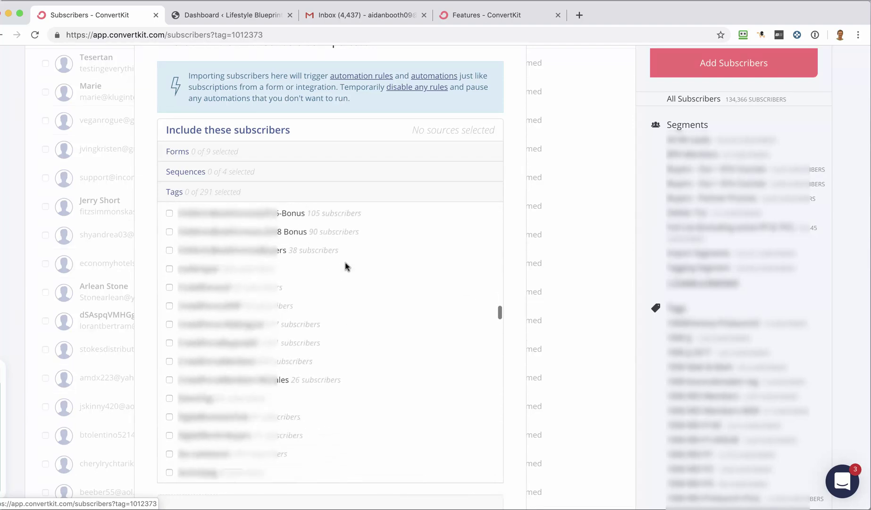
{"action": "scroll", "coordinate": [345, 266], "scroll_direction": "down", "scroll_amount": 3}
{"action": "scroll", "coordinate": [346, 266], "scroll_direction": "down", "scroll_amount": 3}
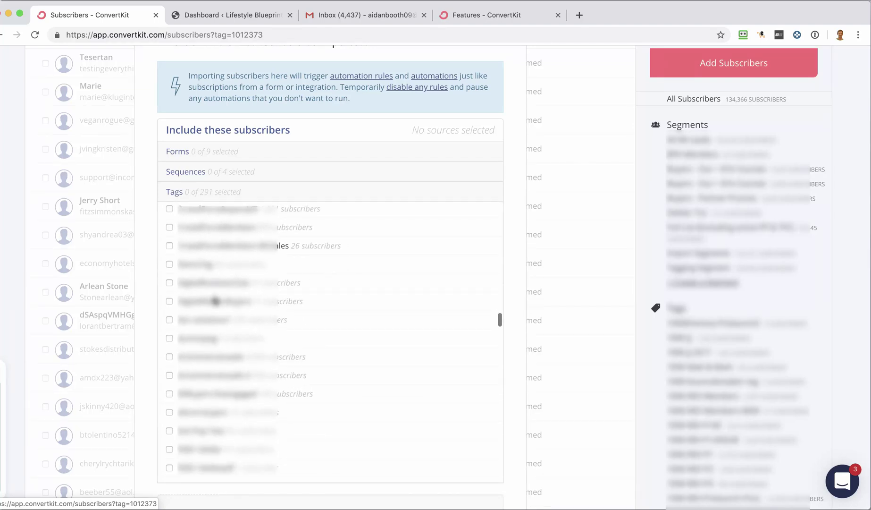
{"action": "scroll", "coordinate": [330, 290], "scroll_direction": "down", "scroll_amount": 1}
{"action": "scroll", "coordinate": [330, 290], "scroll_direction": "up", "scroll_amount": 3}
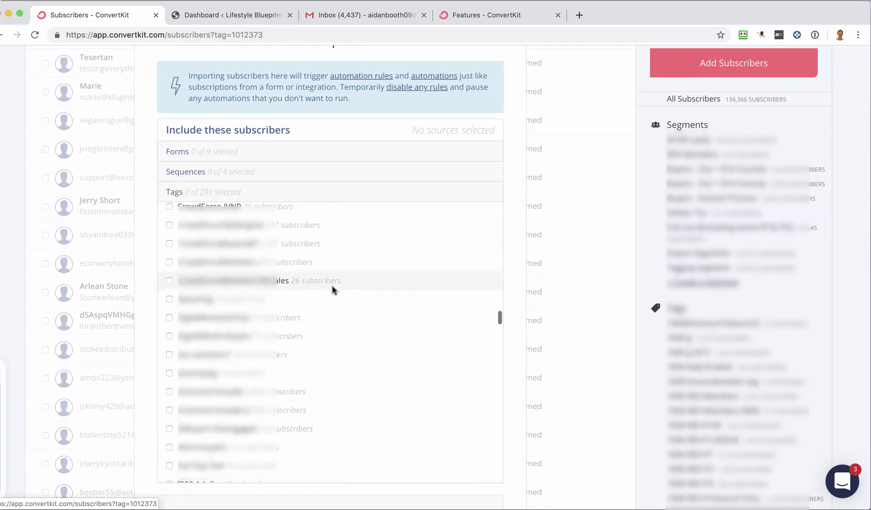
Tick the DemoTag tag and run Import Subscribers.
{"action": "left_click", "coordinate": [170, 306]}
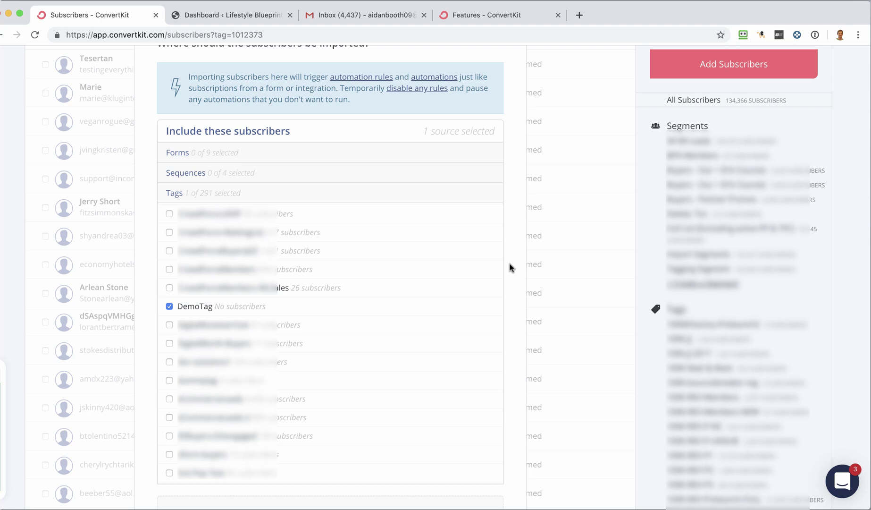
{"action": "scroll", "coordinate": [509, 267], "scroll_direction": "down", "scroll_amount": 10}
{"action": "left_click", "coordinate": [197, 304]}
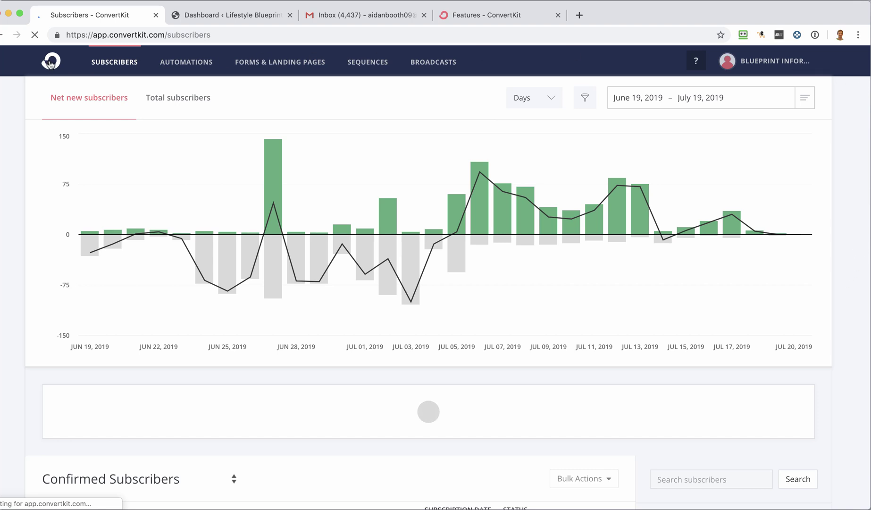
Reload the ConvertKit subscribers page from the address bar.
{"action": "left_click", "coordinate": [244, 34]}
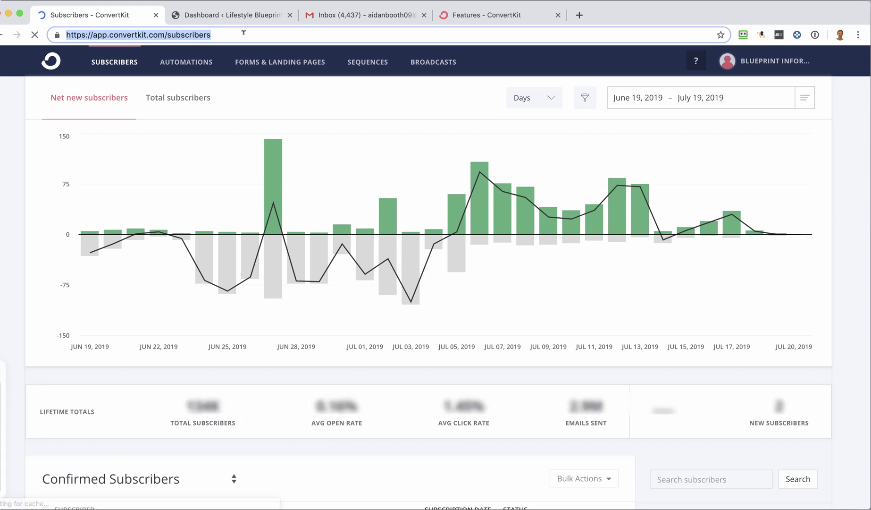
{"action": "key", "text": "Return"}
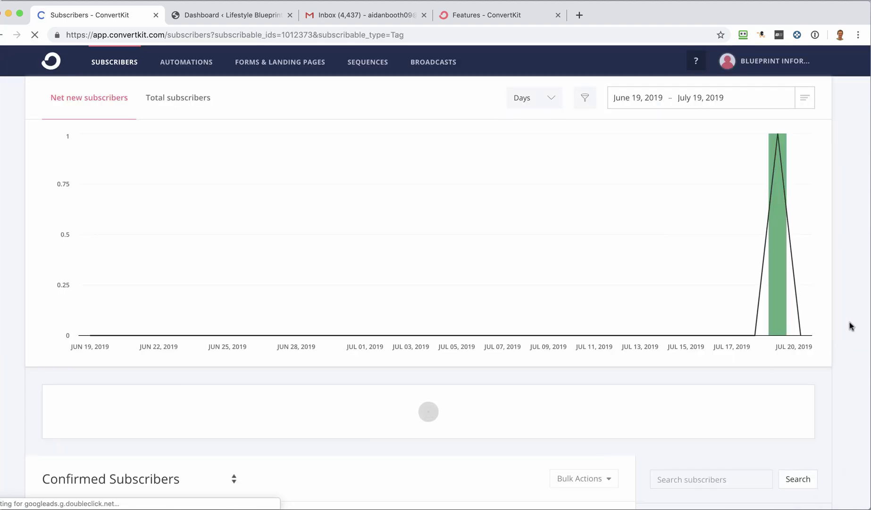
{"action": "scroll", "coordinate": [850, 327], "scroll_direction": "down", "scroll_amount": 3}
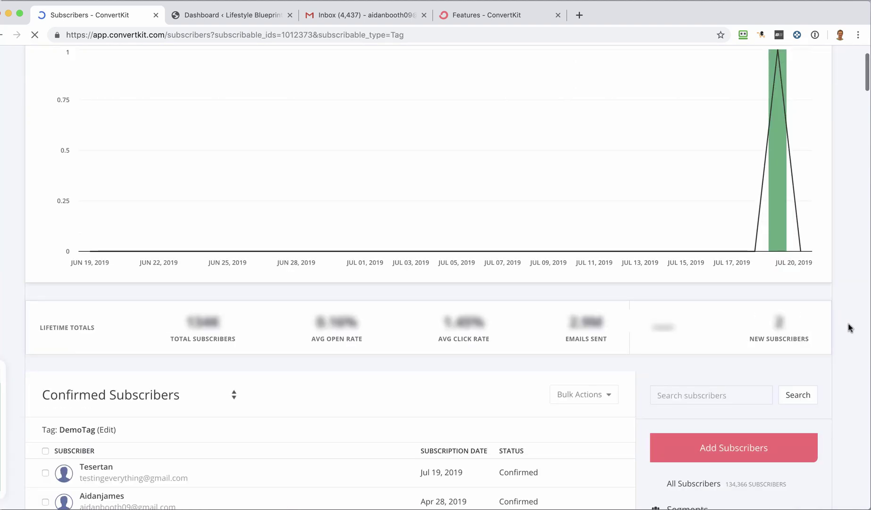
{"action": "scroll", "coordinate": [123, 315], "scroll_direction": "down", "scroll_amount": 5}
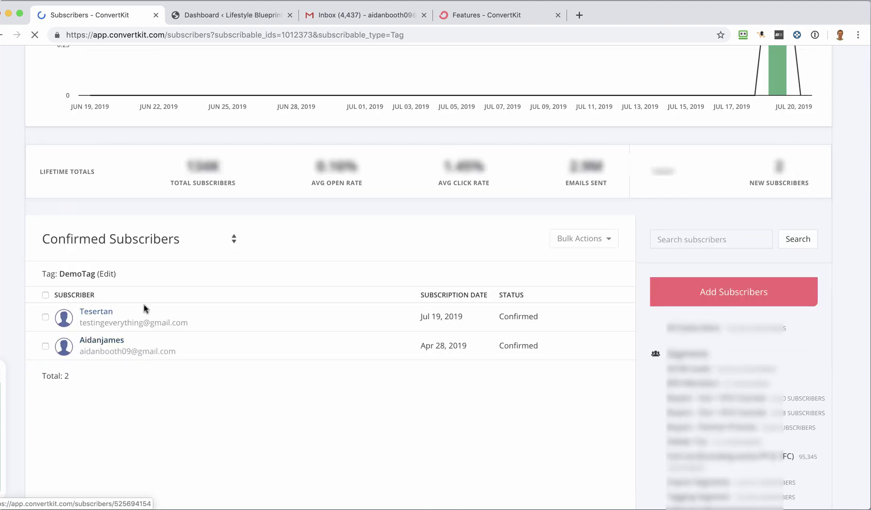